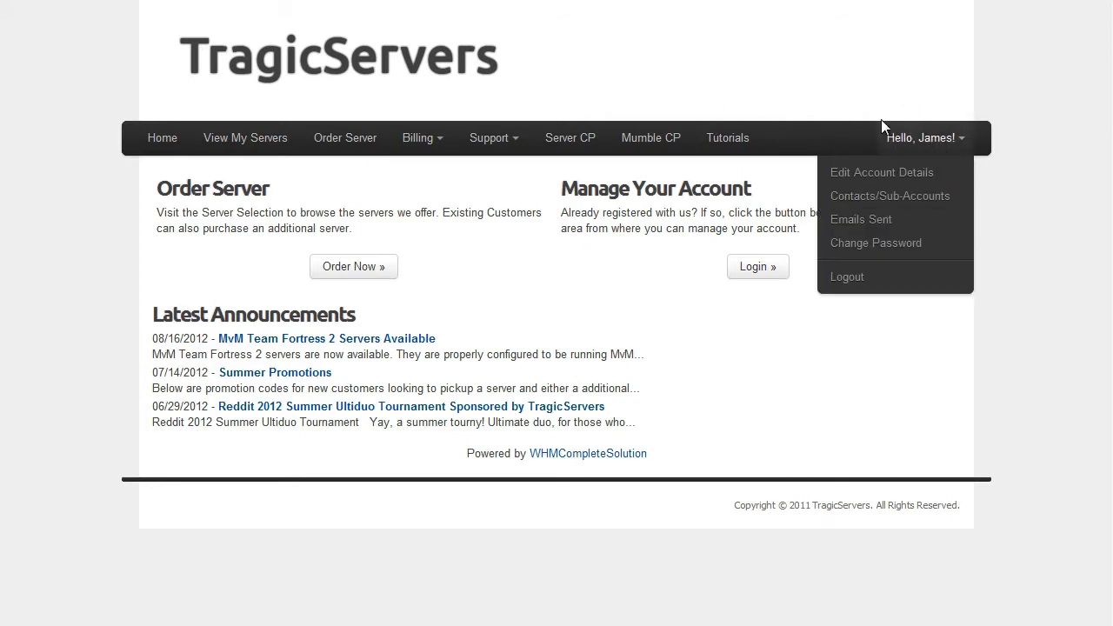
Step: Open the server control panel and go to the game server's Autoinstallers page
left_click(572, 138)
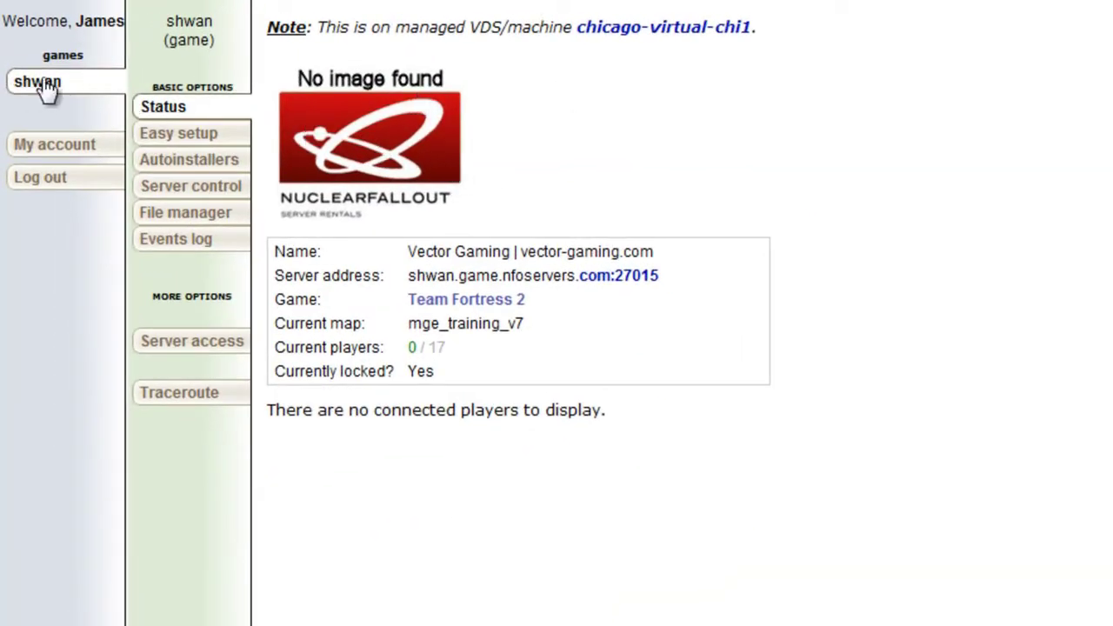
left_click_drag(690, 258, 437, 274)
left_click(549, 218)
left_click(221, 161)
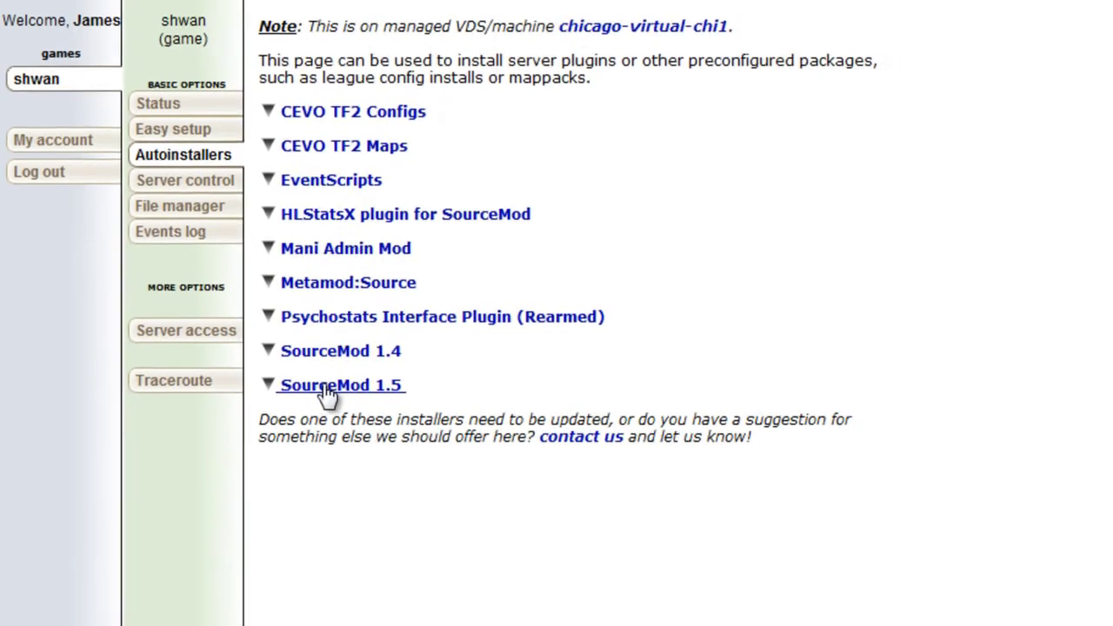
Step: Examine the SourceMod 1.5 installer details, collapse them, and expand the SourceMod 1.4 installer details
left_click(339, 397)
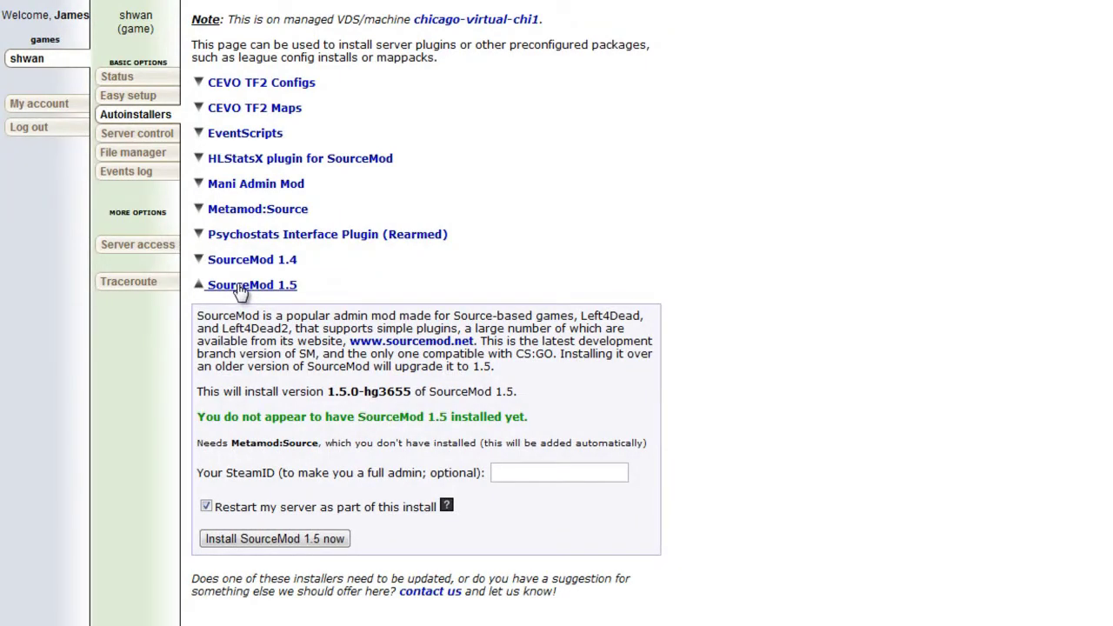
left_click(241, 287)
left_click(256, 260)
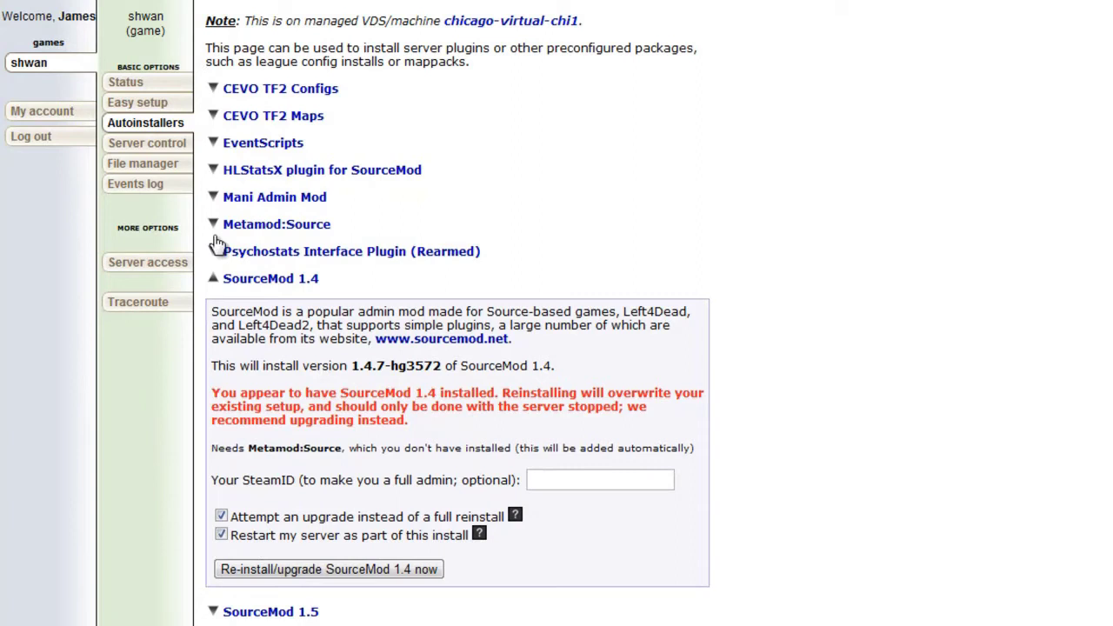
Step: Stop the game server from its server control page and refresh the page to check the status
left_click(162, 150)
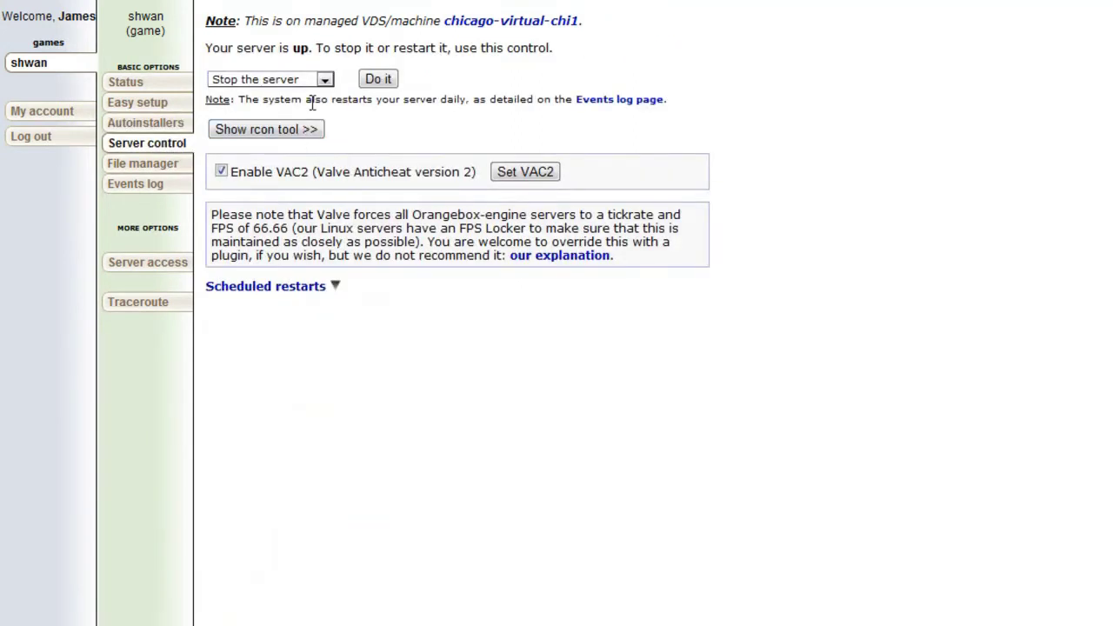
left_click(318, 84)
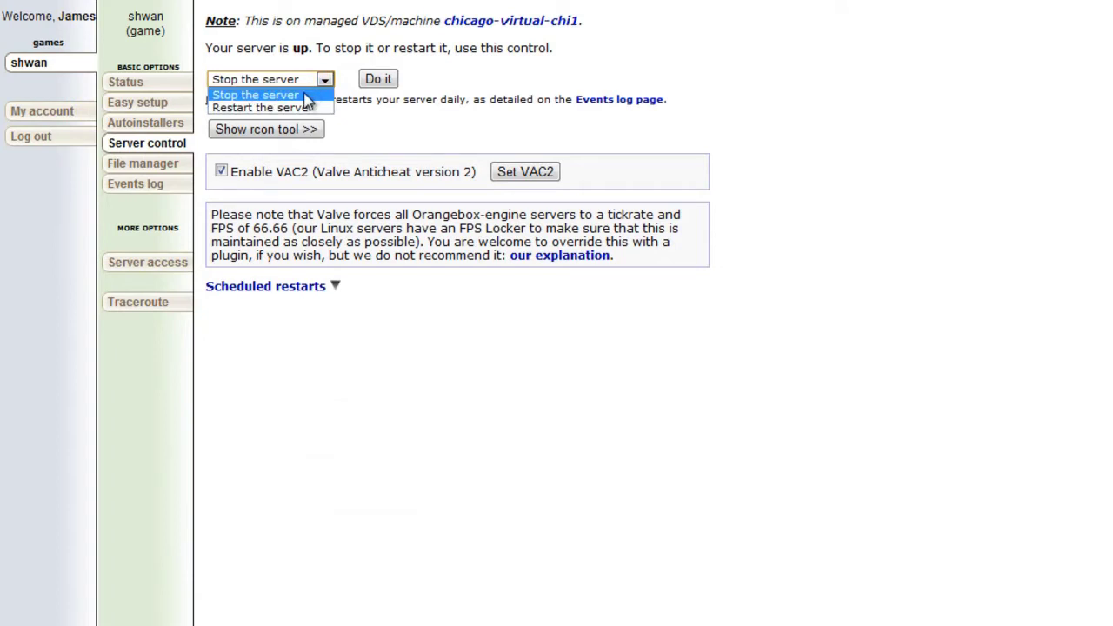
left_click(310, 100)
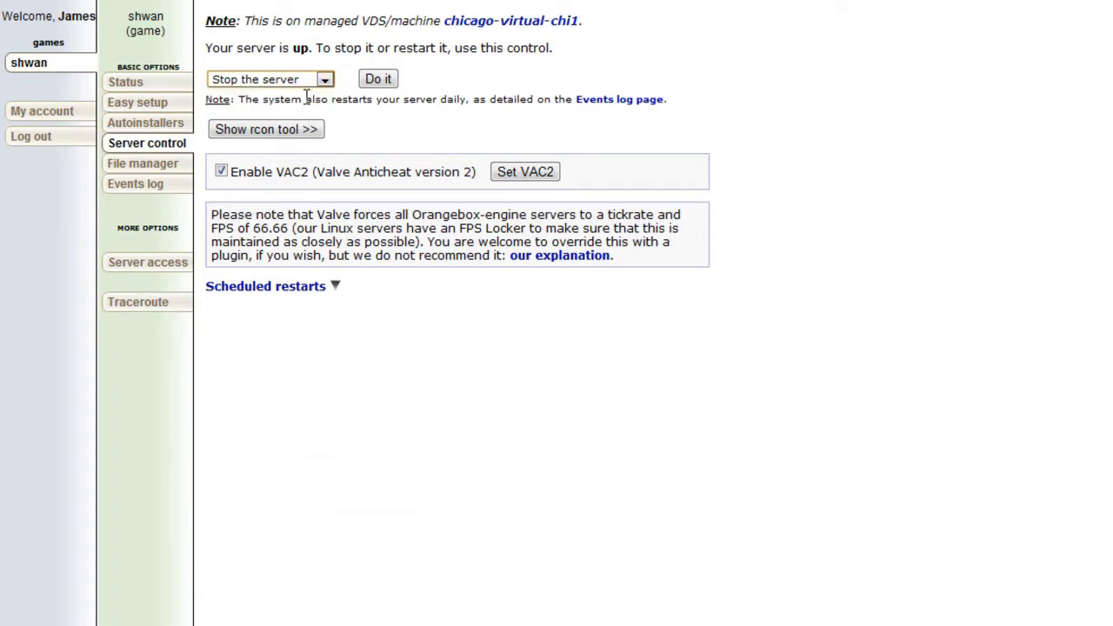
left_click(378, 79)
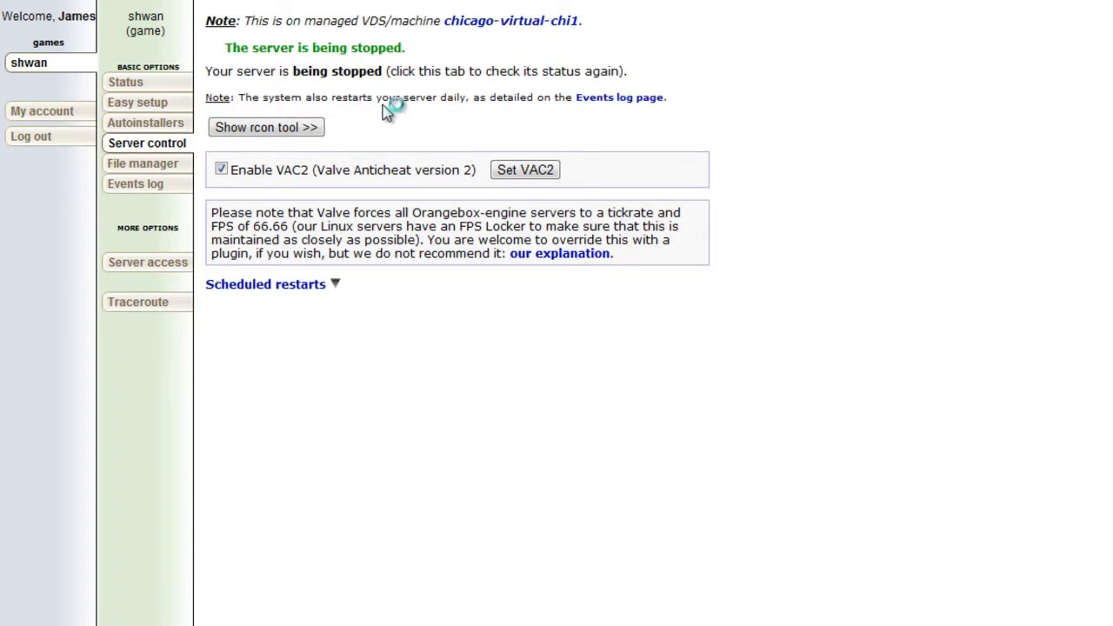
left_click_drag(278, 74, 377, 66)
left_click(377, 66)
key("F5")
left_click(658, 500)
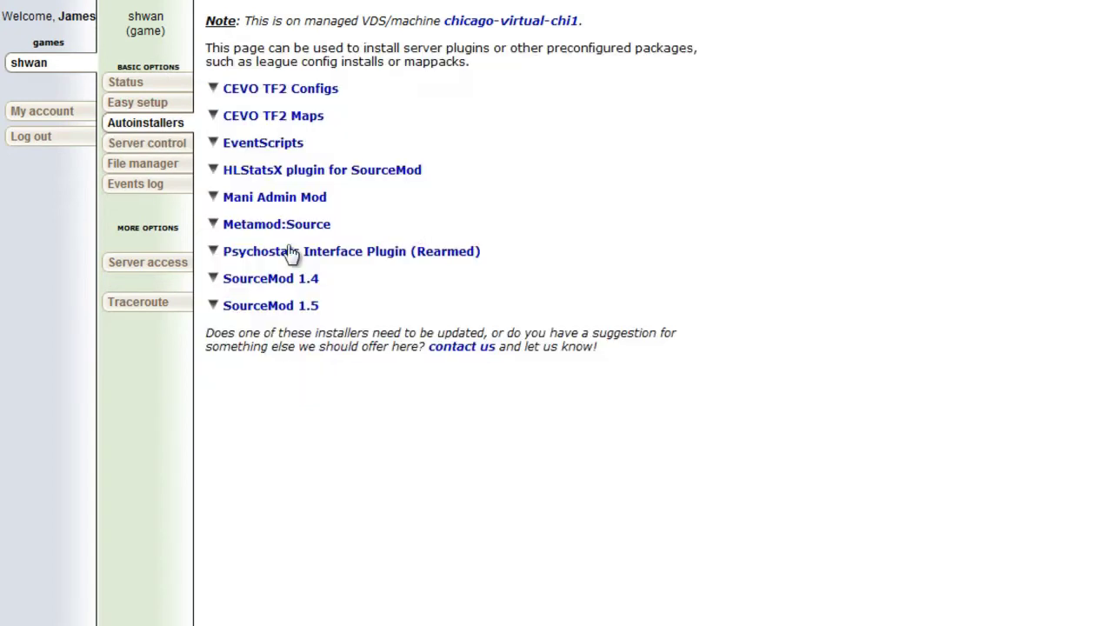
Step: Expand the SourceMod 1.4 installer options and open the Steam ID Finder site from a web search for steamidfinder
left_click(292, 280)
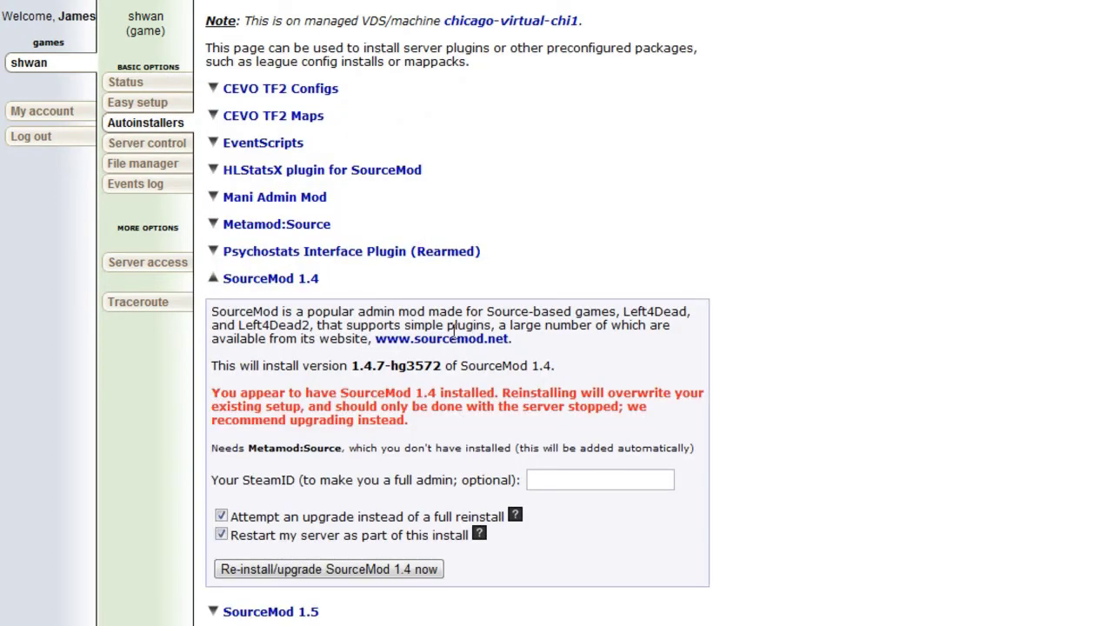
left_click(557, 479)
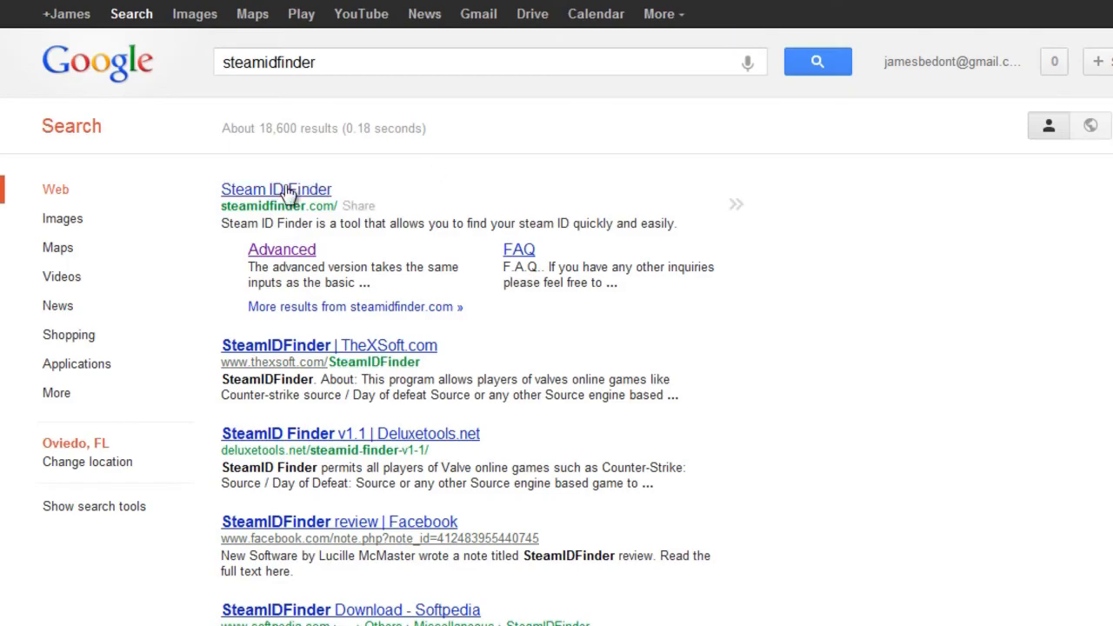
left_click(290, 188)
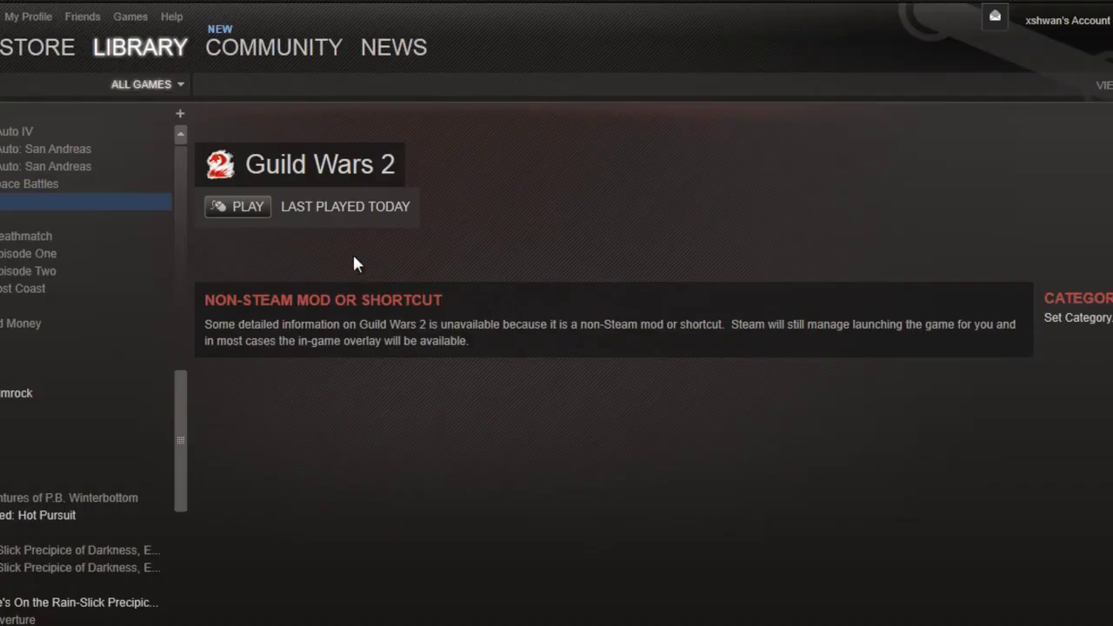
Step: Switch to Steam, open your own community profile, and copy its page URL
left_click(259, 49)
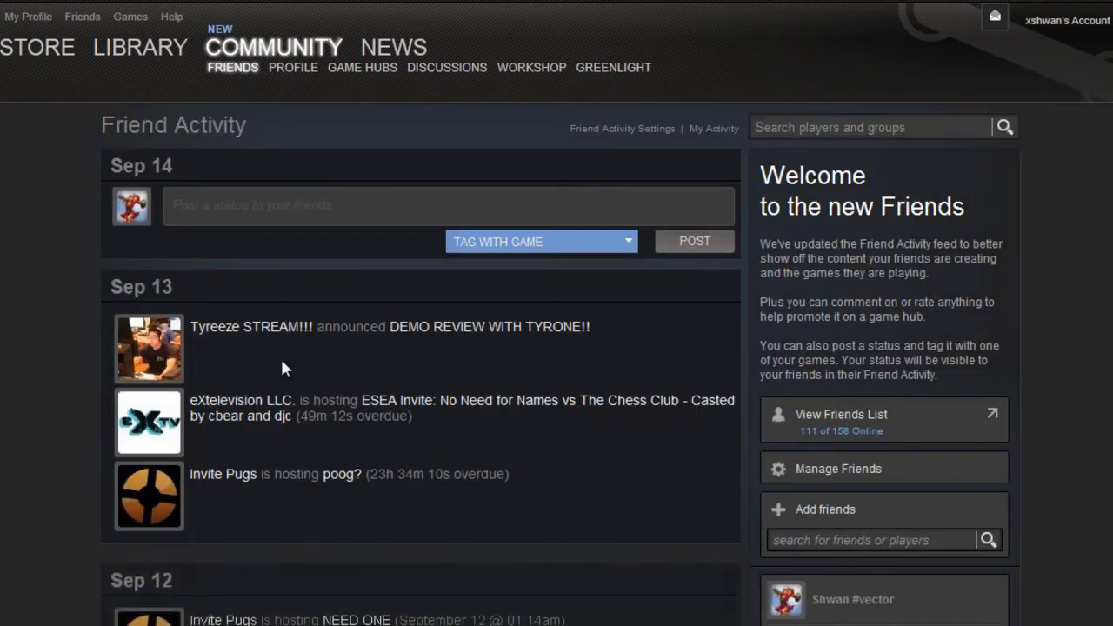
scroll(323, 222, "down", 3)
scroll(323, 222, "up", 3)
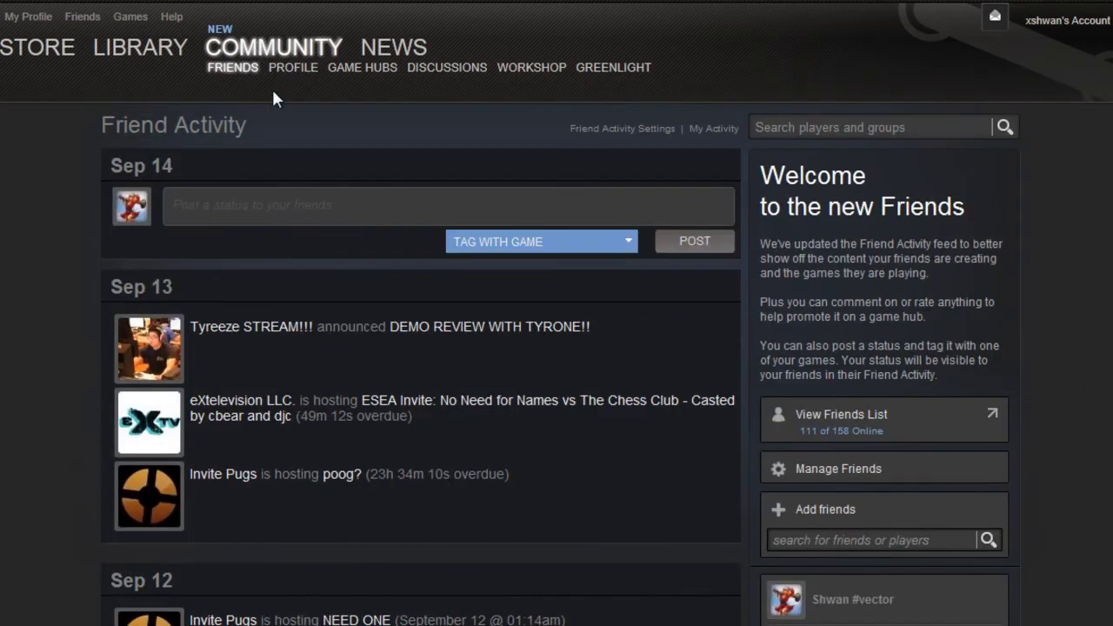
left_click(288, 85)
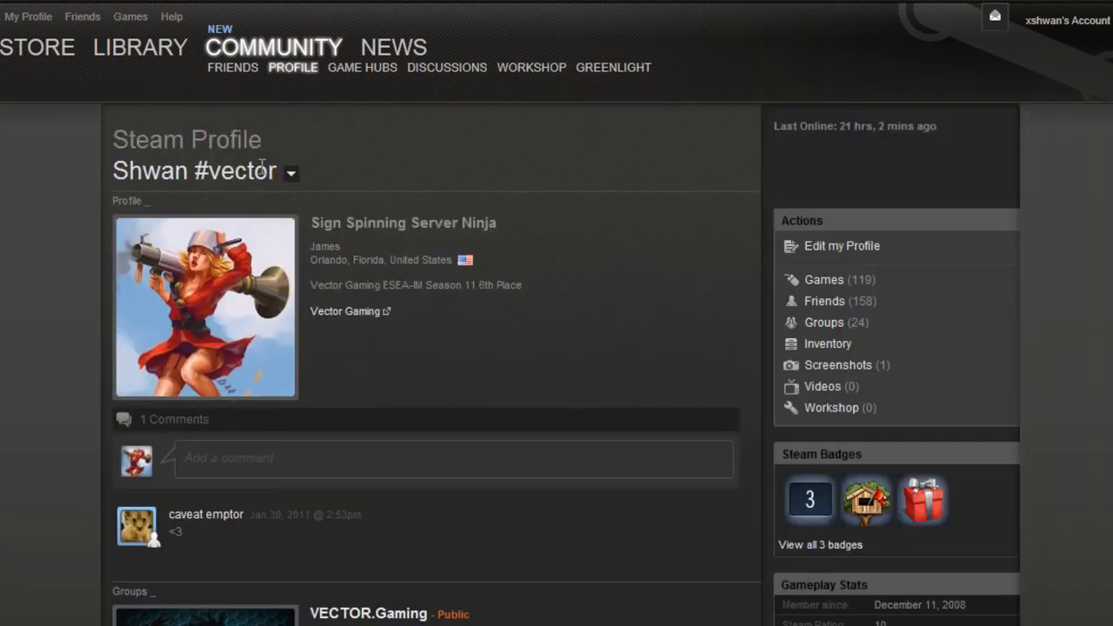
right_click(26, 208)
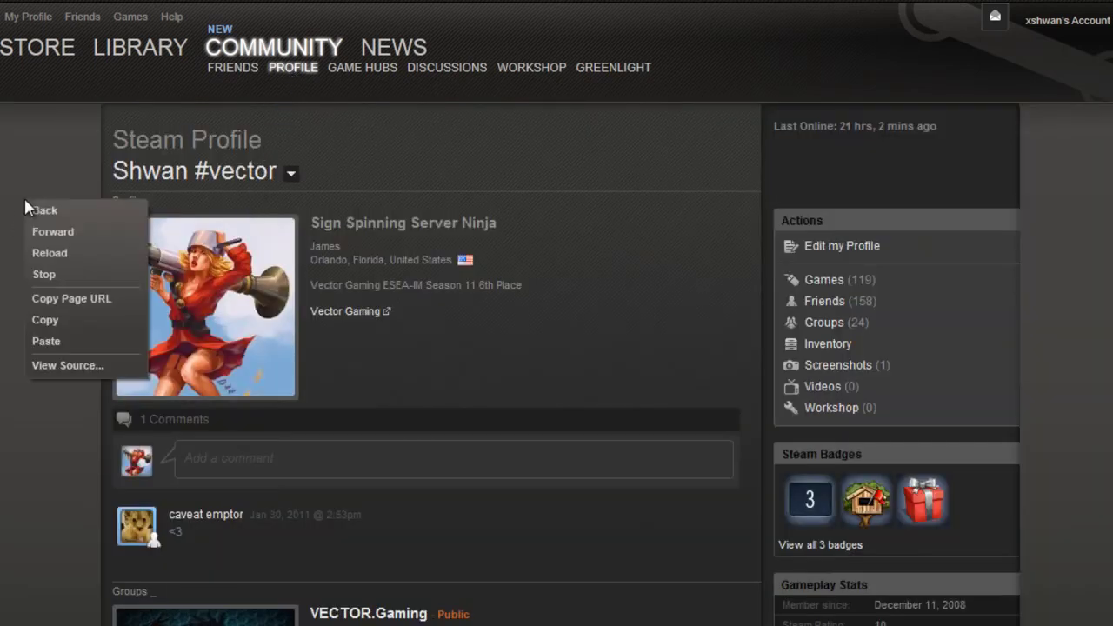
left_click(115, 298)
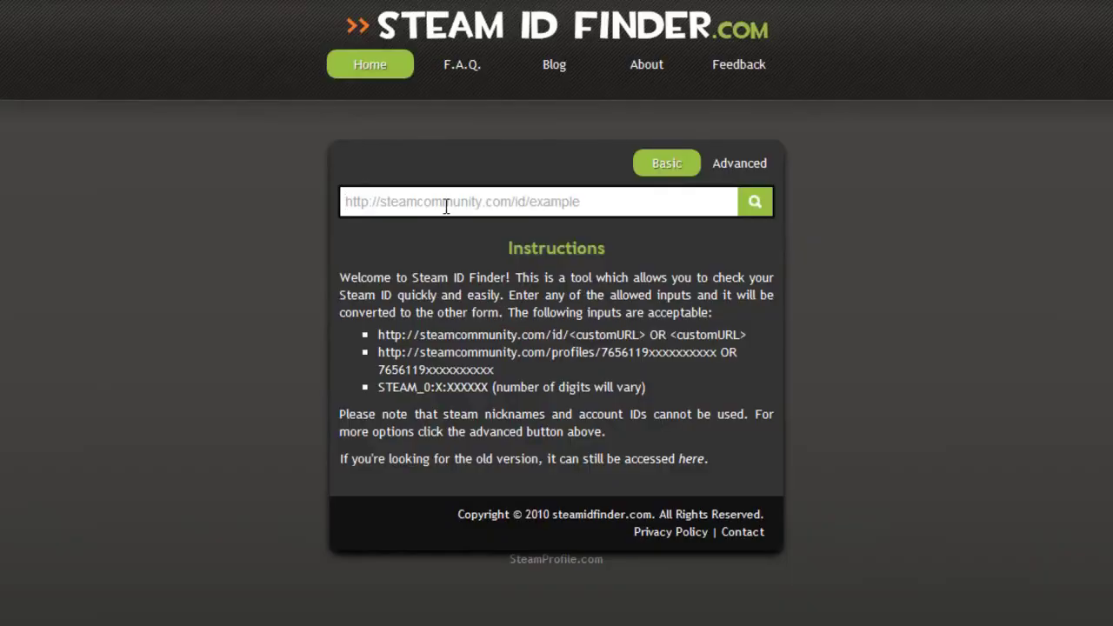
Step: Look up the Steam ID for the copied profile URL in Steam ID Finder and enter it as the SourceMod 1.4 installer's admin SteamID
key("ctrl+v")
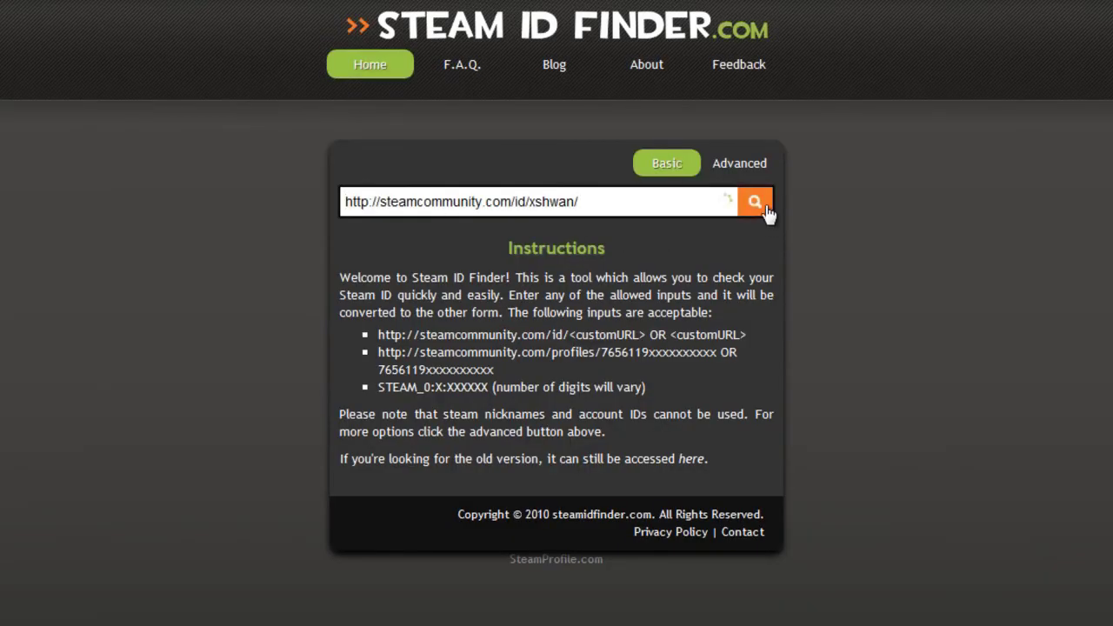
left_click(763, 208)
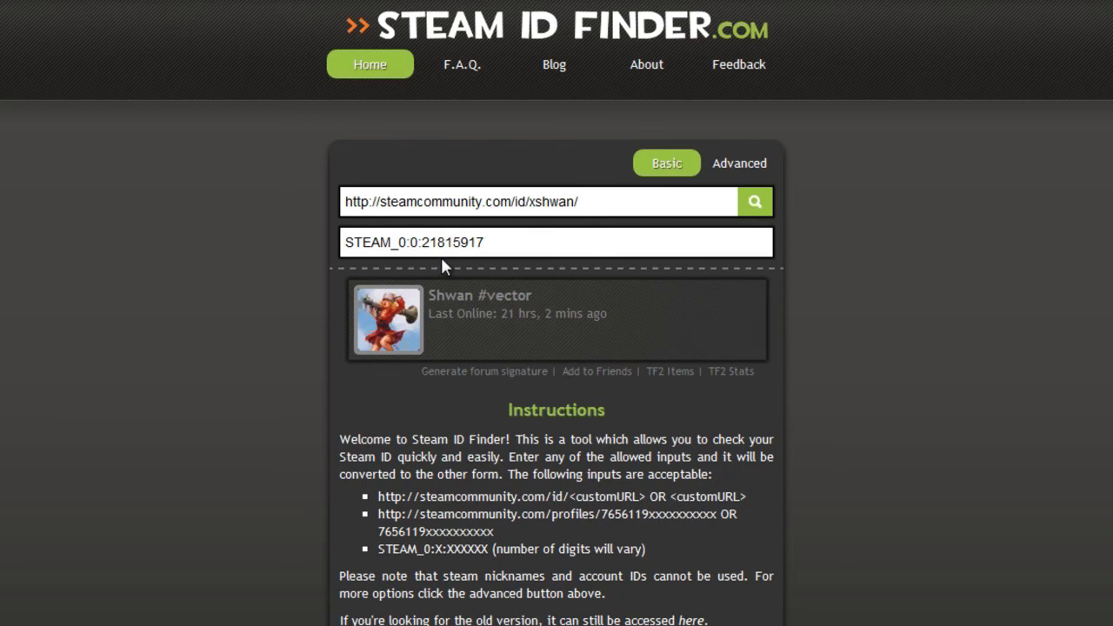
left_click(441, 256)
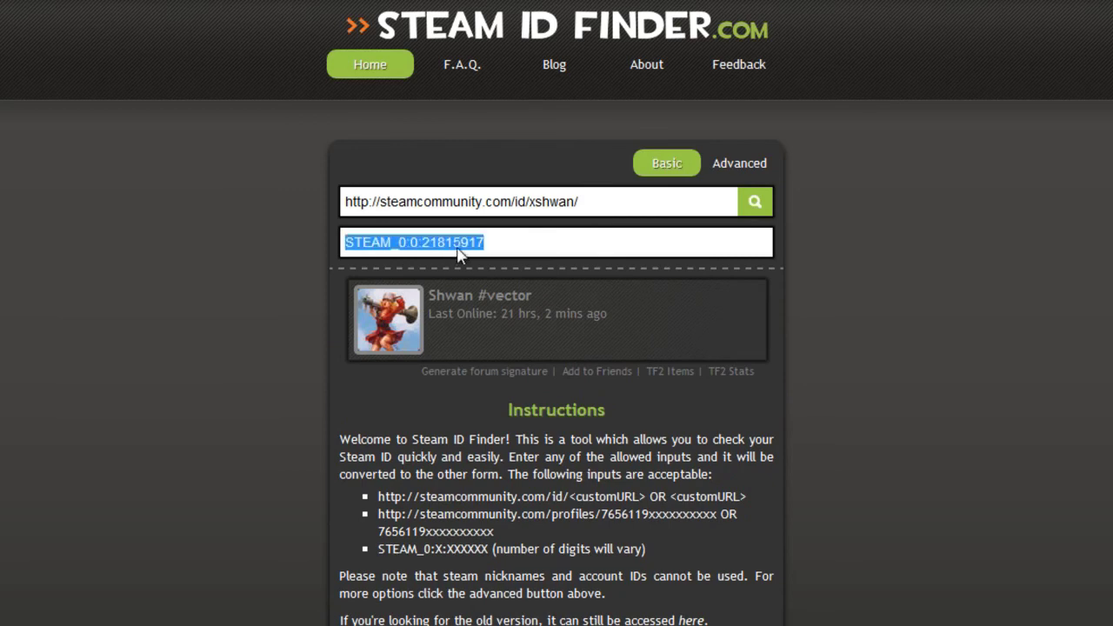
left_click(456, 248)
left_click(464, 250)
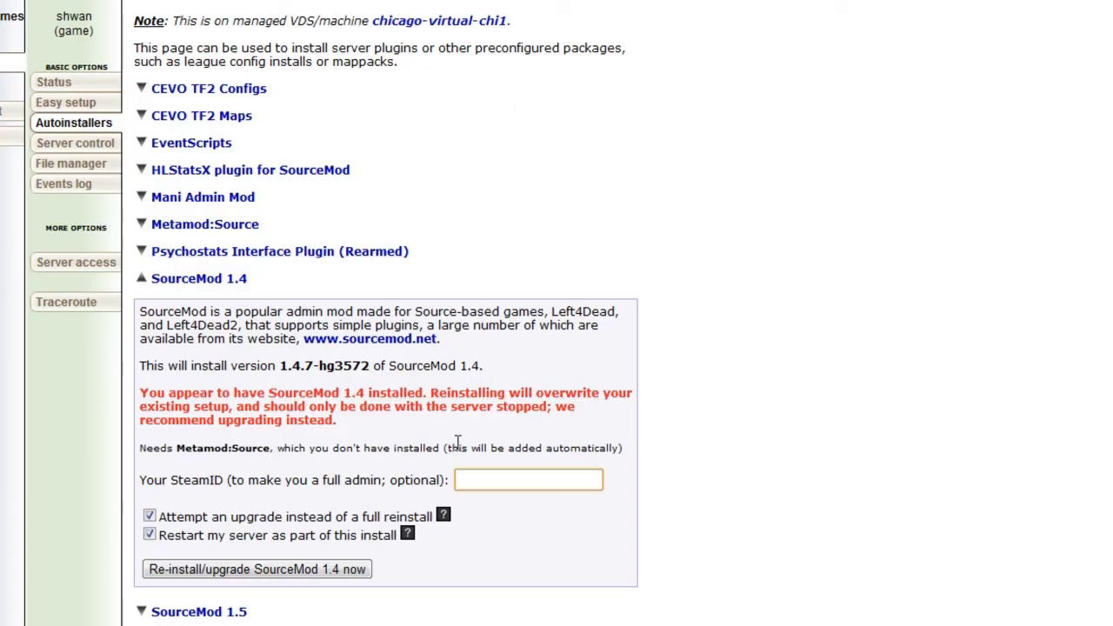
left_click(483, 476)
key("ctrl+v")
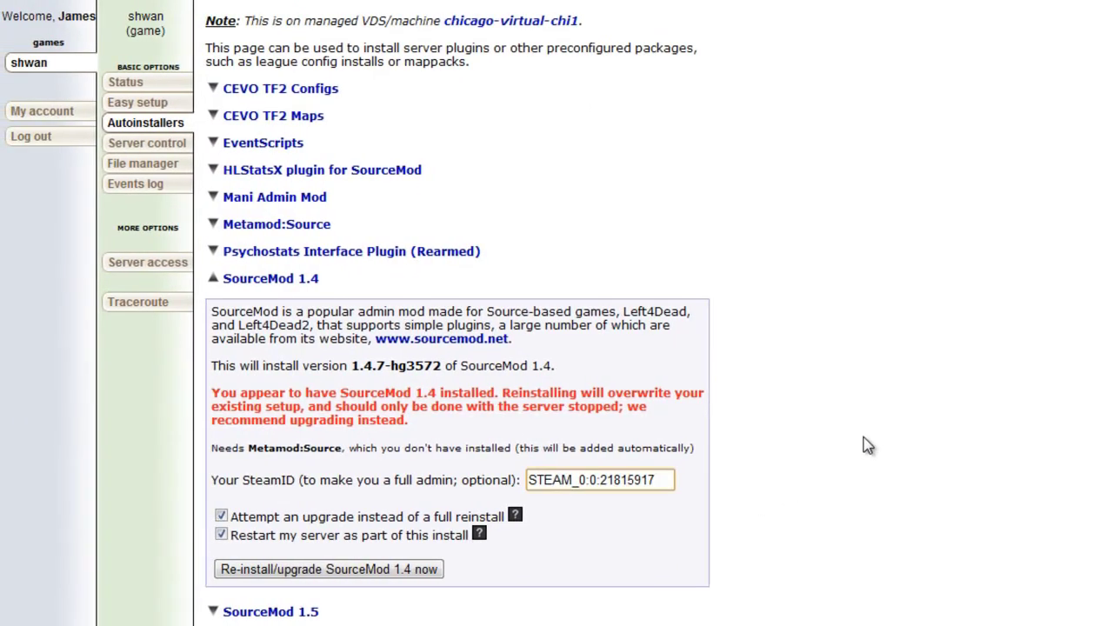